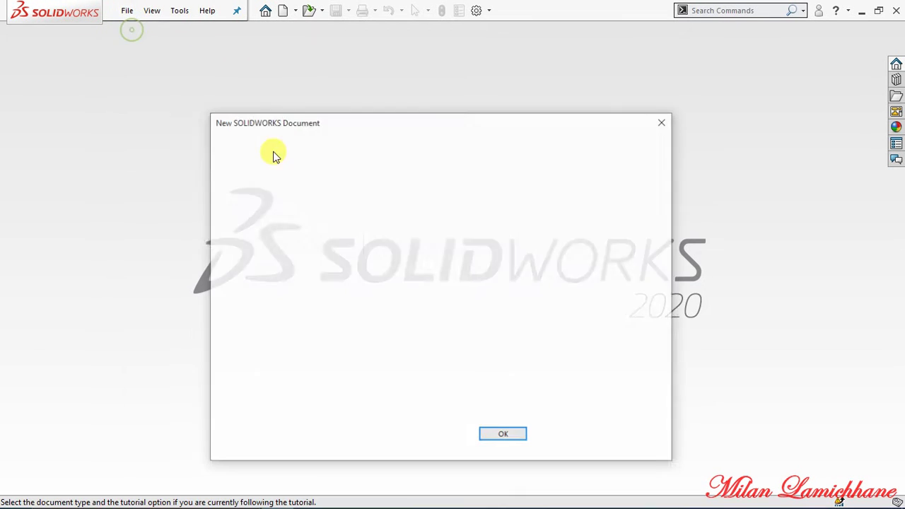
- Start a new part document and bring up the sketching commands
left_click(490, 434)
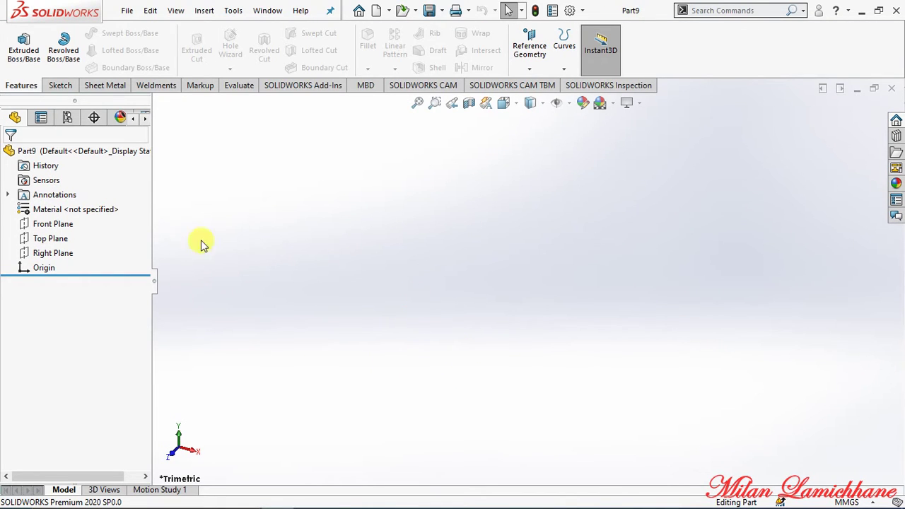
left_click(59, 84)
left_click(29, 85)
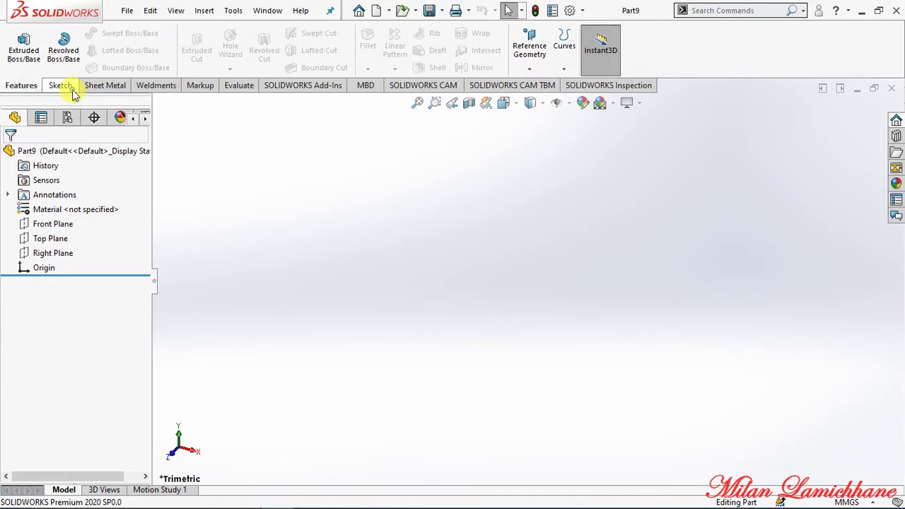
left_click(61, 85)
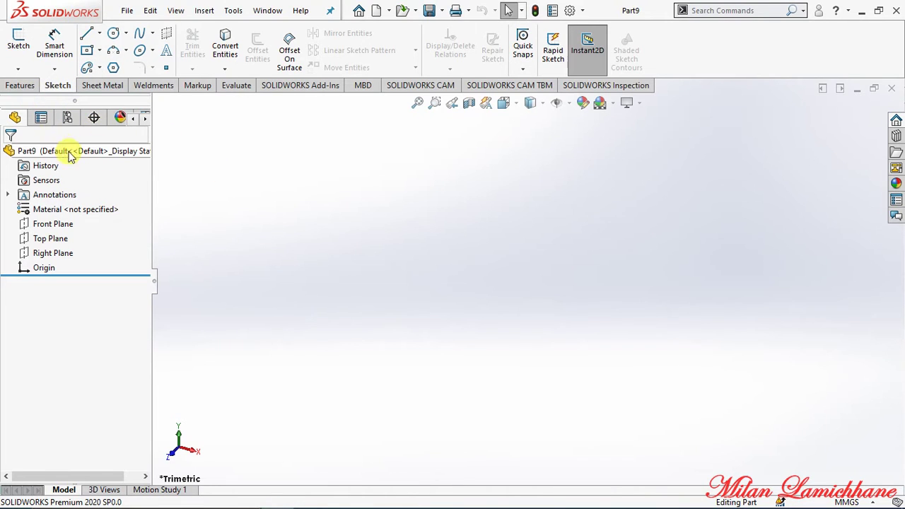
- Draw a centre rectangle on the Front Plane, centred near the origin
left_click(86, 52)
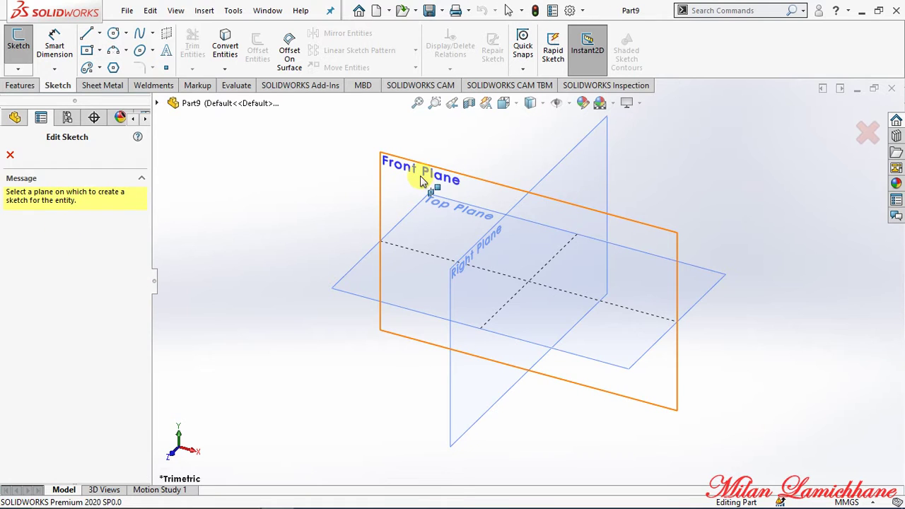
left_click(419, 164)
left_click(456, 225)
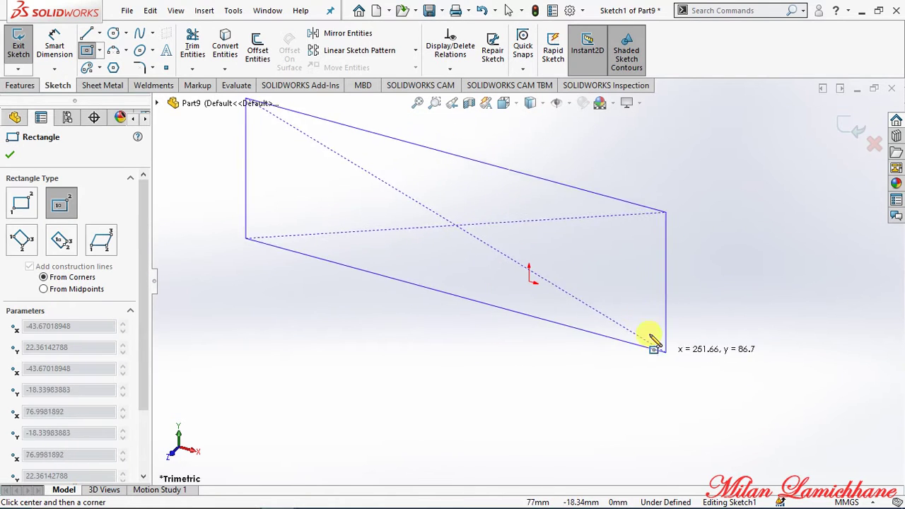
left_click(602, 334)
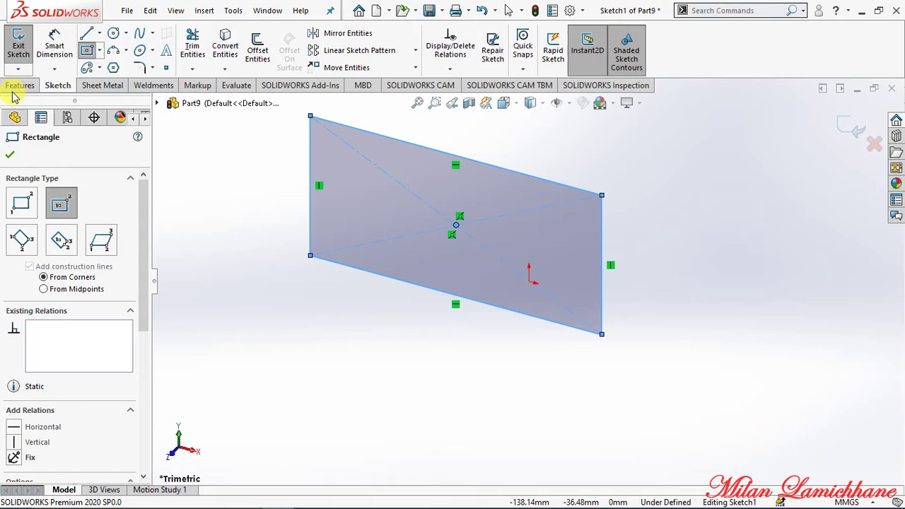
- Extrude the rectangle sketch 60 mm deep to create Boss-Extrude1
left_click(20, 85)
left_click(23, 44)
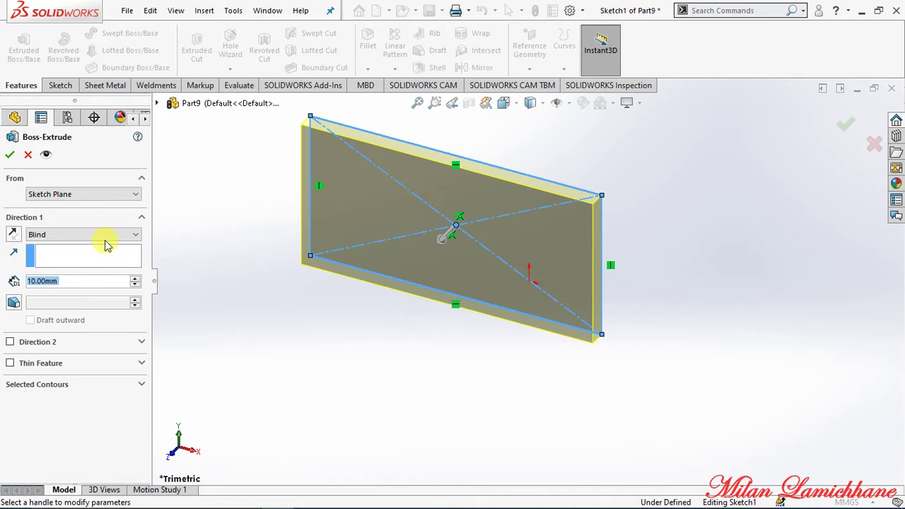
type("60")
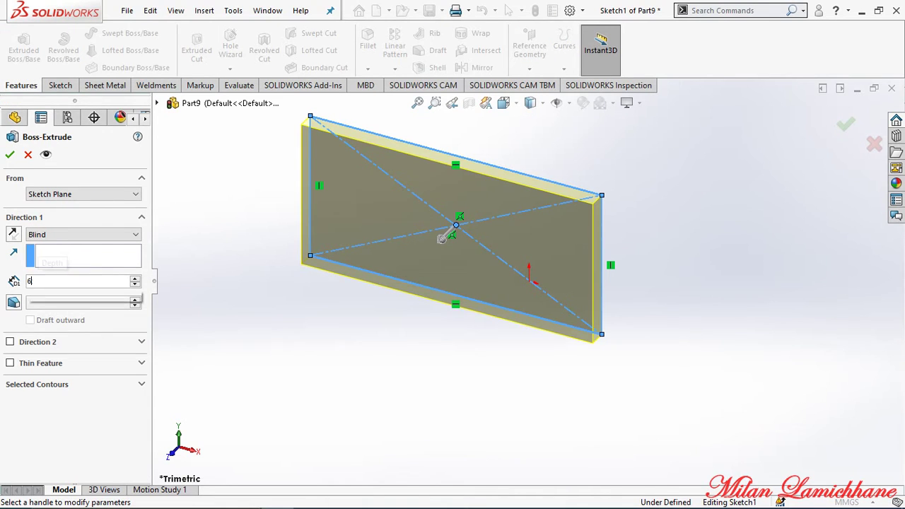
key("Return")
left_click(11, 153)
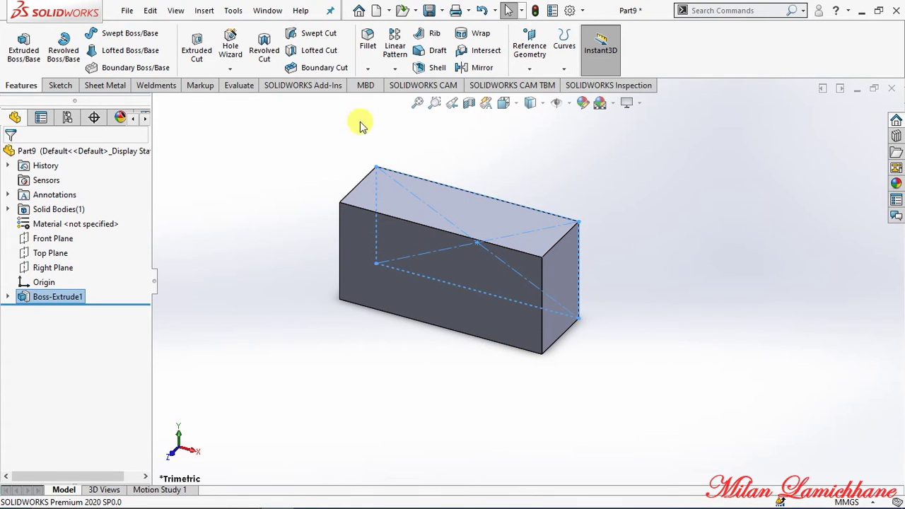
- Preview an angle-distance chamfer of 25 mm at 60° on the block's top right edge
left_click(367, 69)
left_click(385, 100)
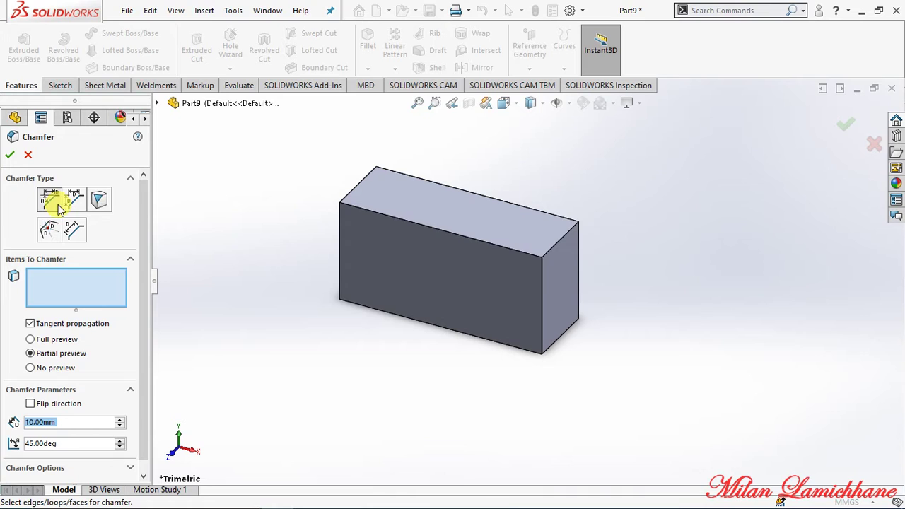
left_click(551, 244)
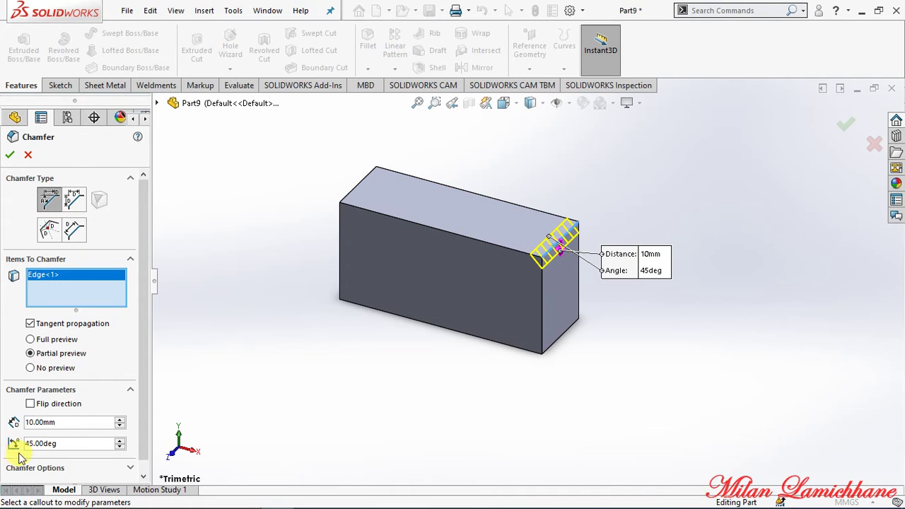
scroll(141, 425, "down", 1)
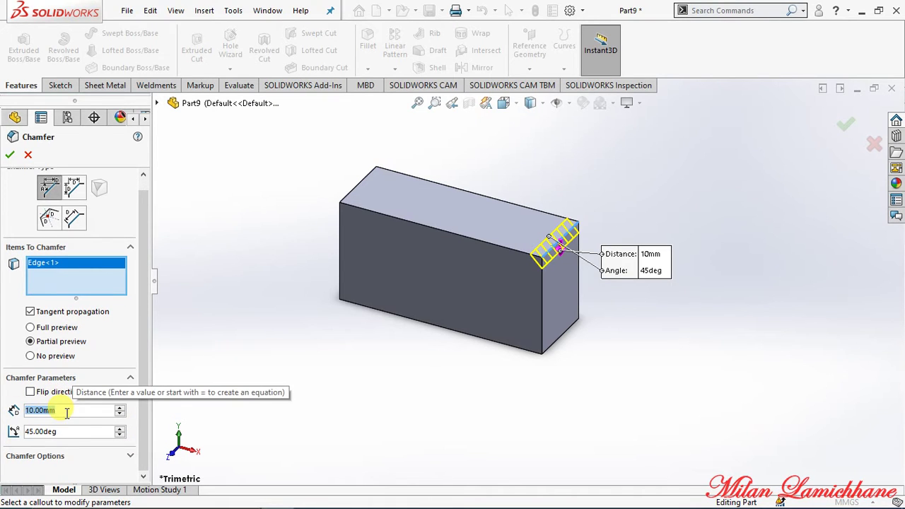
type("25")
key("Return")
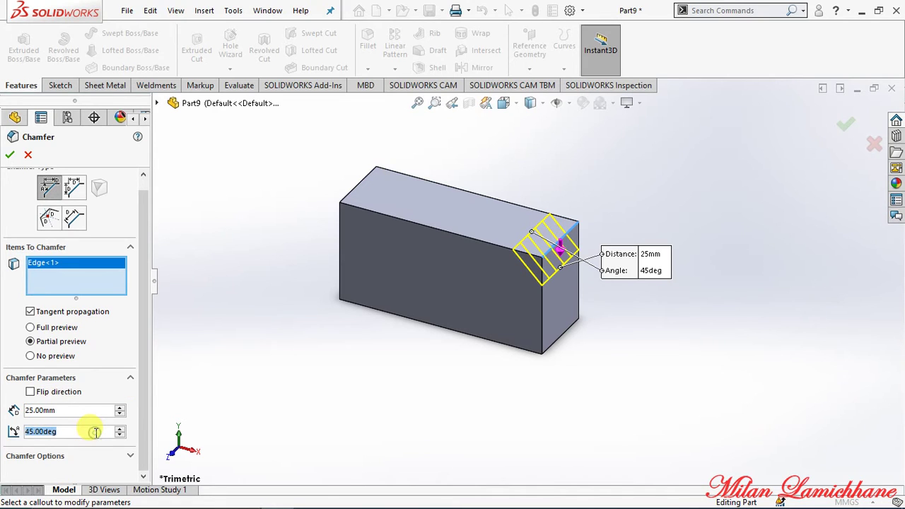
type("6")
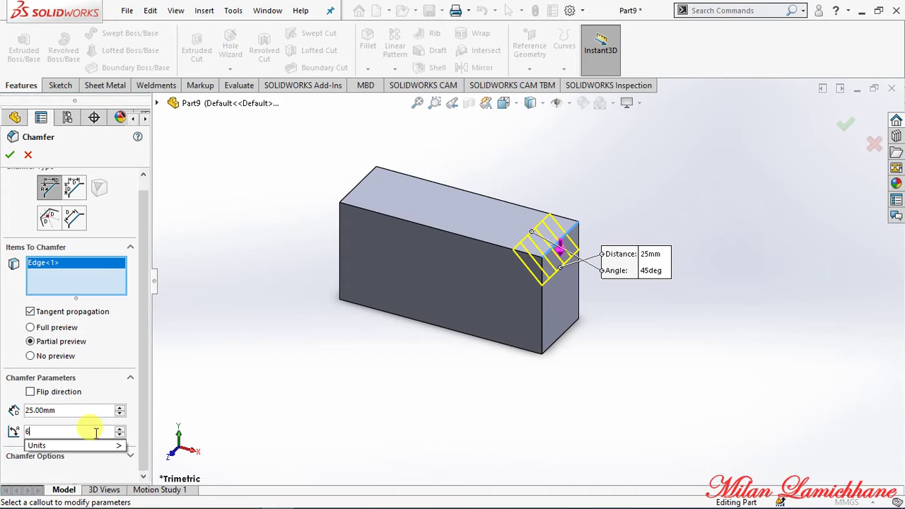
type("0")
key("Return")
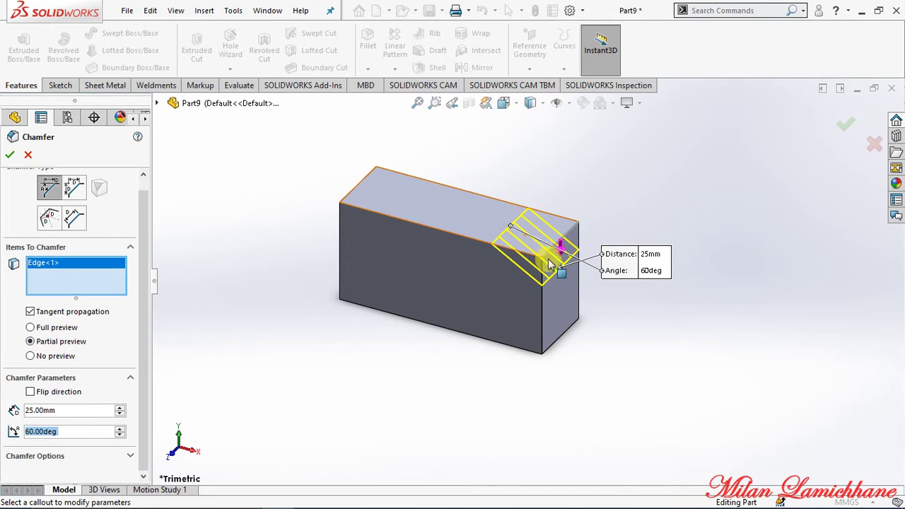
- Try an asymmetric distance-distance chamfer with a 20 mm second distance
left_click(76, 191)
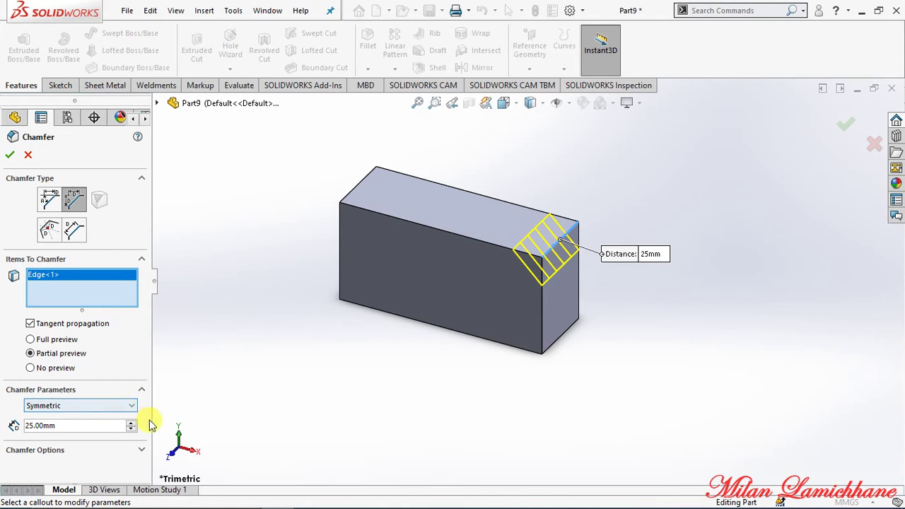
left_click(78, 409)
left_click(76, 426)
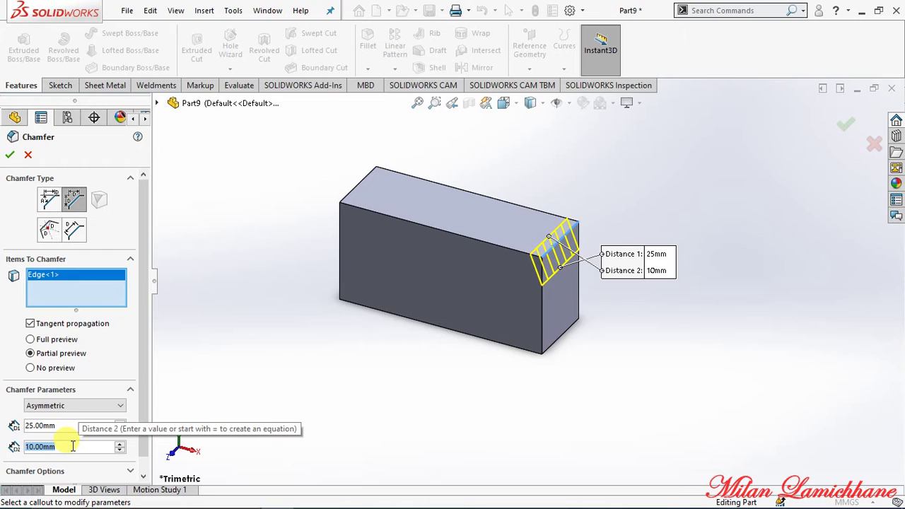
type("20")
key("Return")
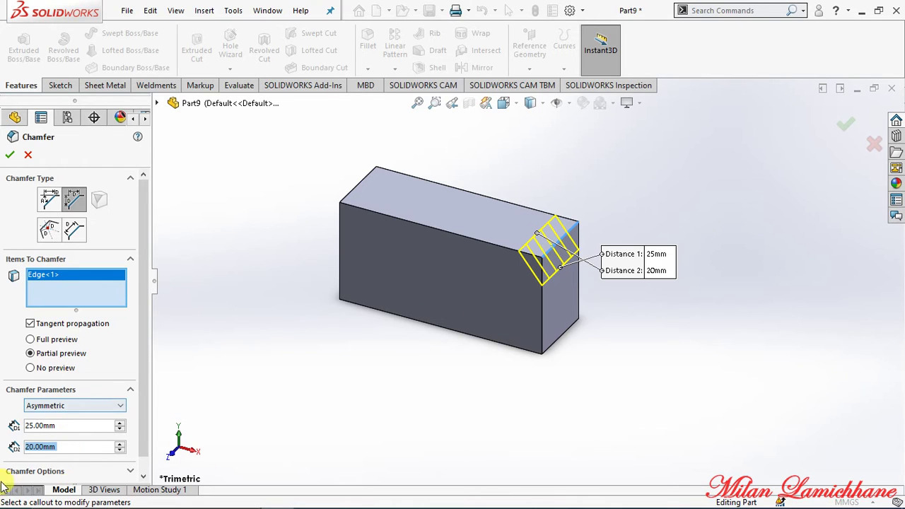
- Revert to the symmetric 25 mm, 60° angle-distance chamfer and apply it as Chamfer1
left_click(75, 405)
left_click(58, 421)
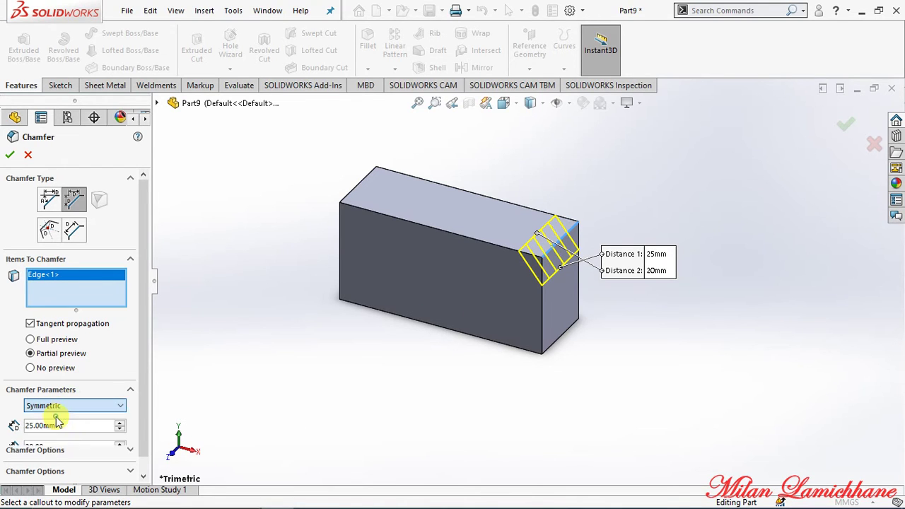
left_click(48, 200)
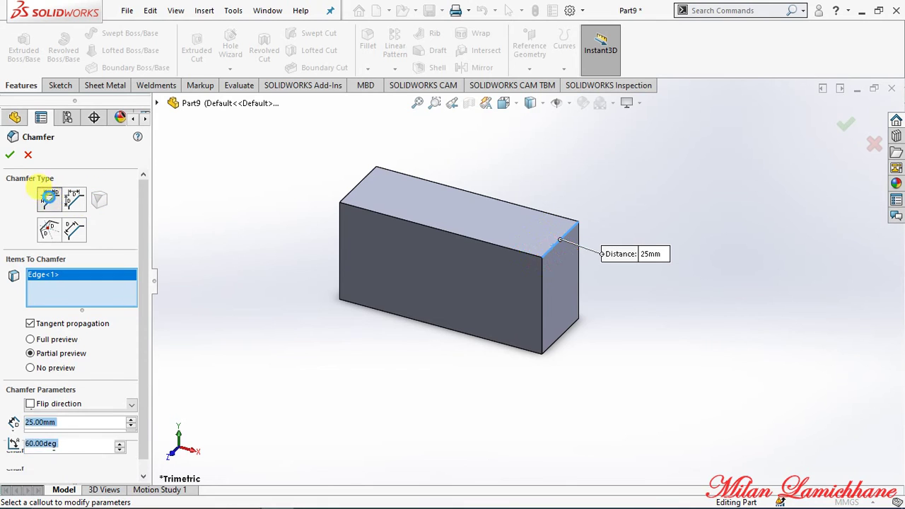
left_click(10, 158)
- Chamfer the block's left vertical edge asymmetrically at 25 mm by 30 mm as Chamfer2
mouse_move(269, 344)
middle_mouse_down()
mouse_move(293, 355)
mouse_move(301, 385)
mouse_move(311, 368)
middle_mouse_up()
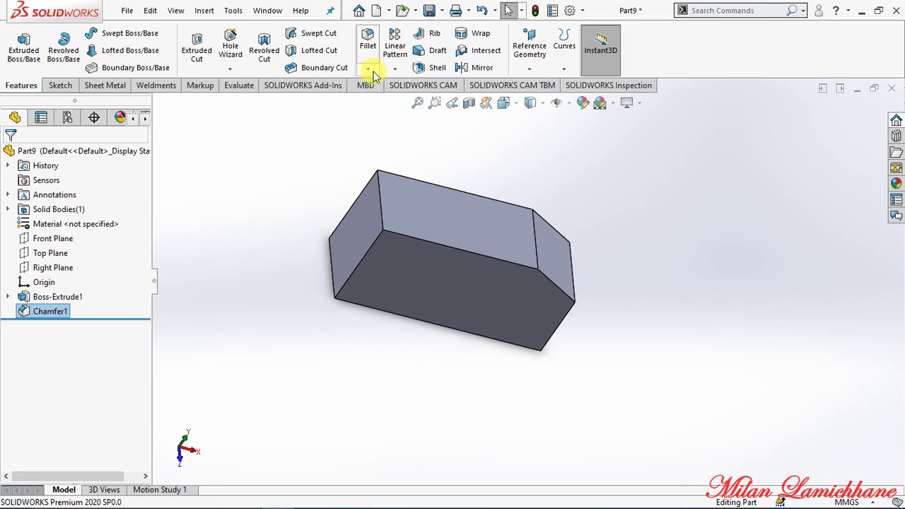
left_click(368, 68)
left_click(370, 99)
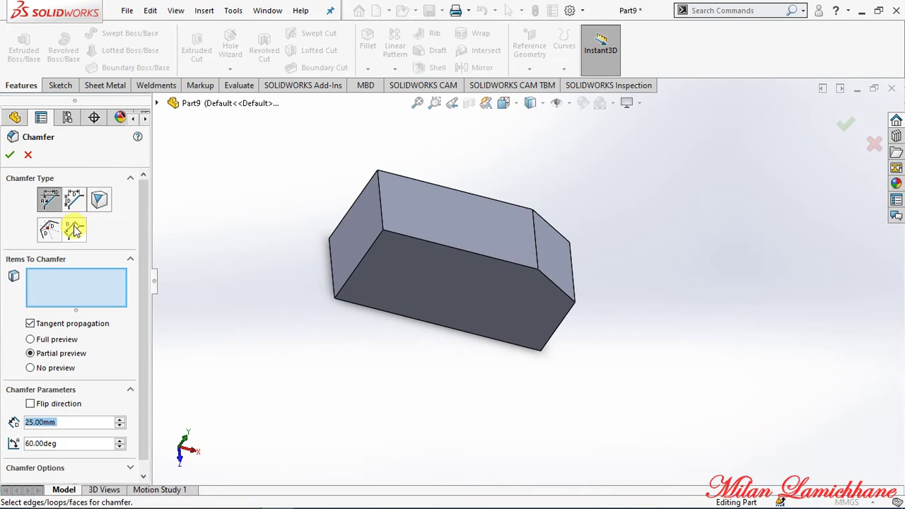
left_click(75, 199)
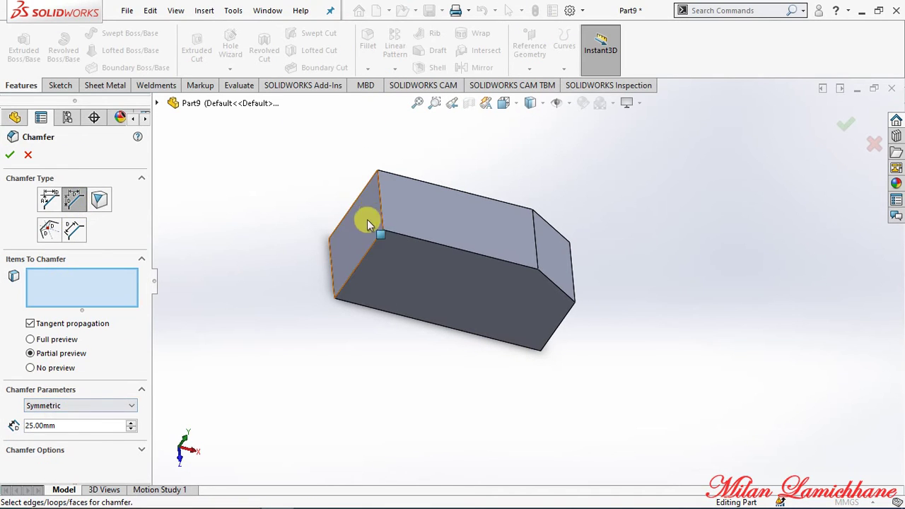
left_click(379, 194)
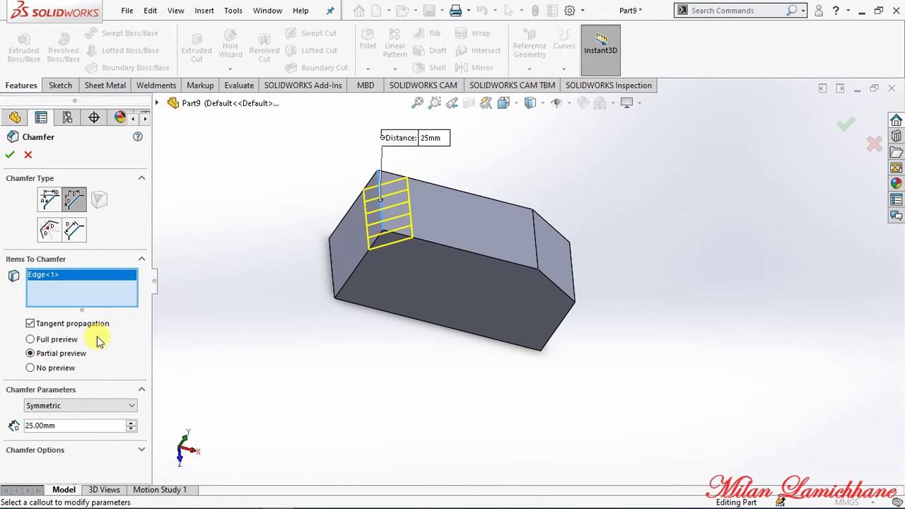
left_click(90, 412)
left_click(65, 422)
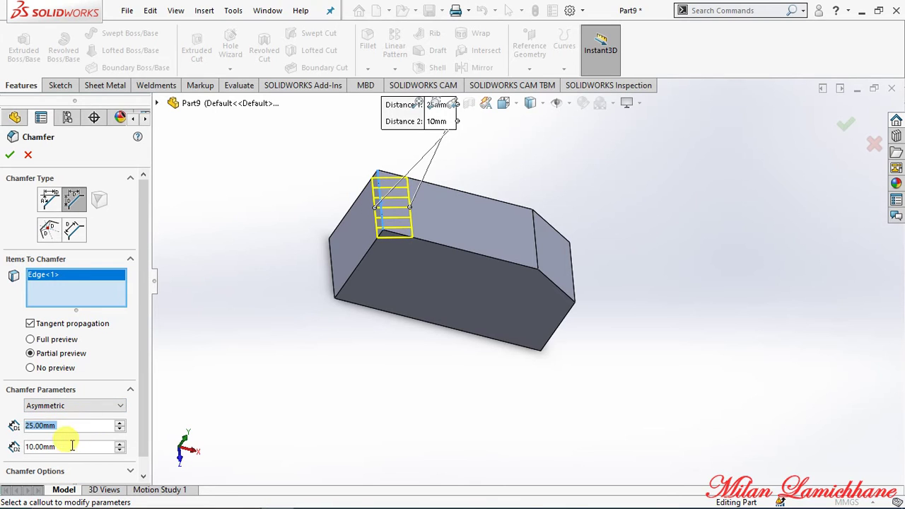
type("30")
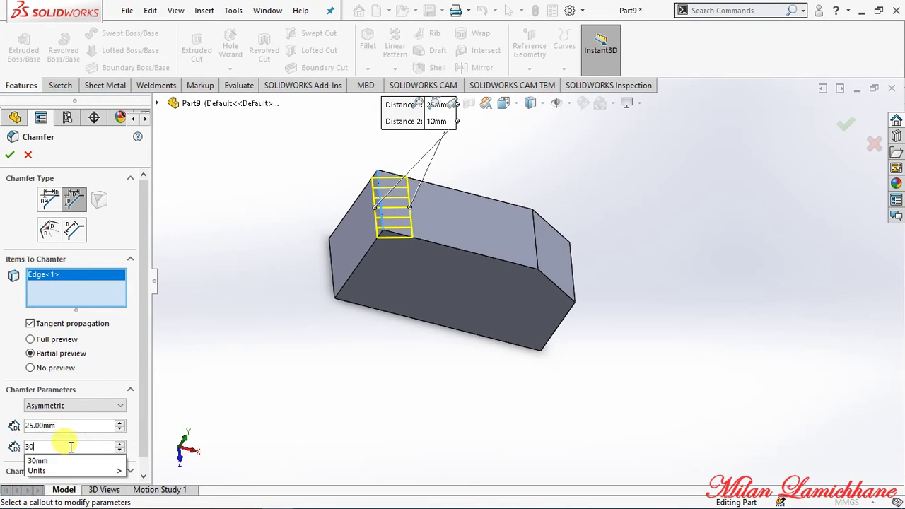
key("Return")
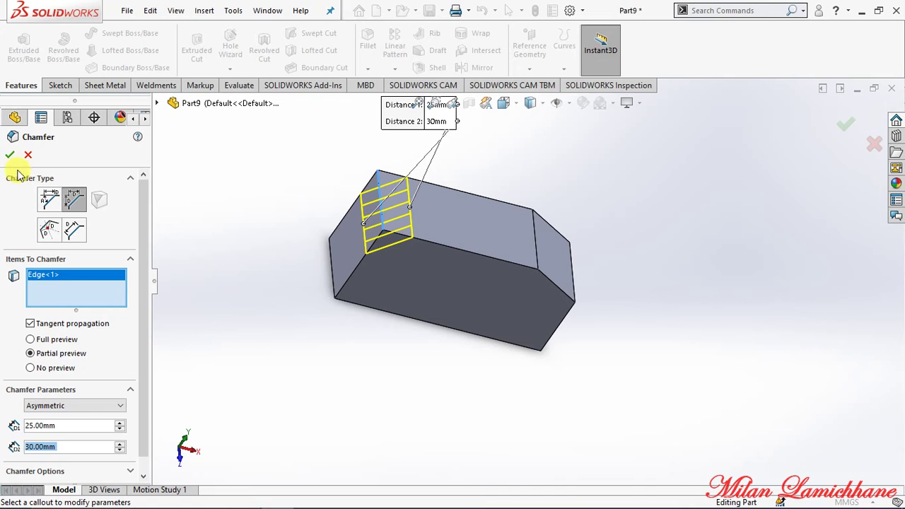
left_click(10, 155)
- Orbit the block and begin a third chamfer, preset to 25 mm and 60°
middle_click_drag(316, 381, 370, 184)
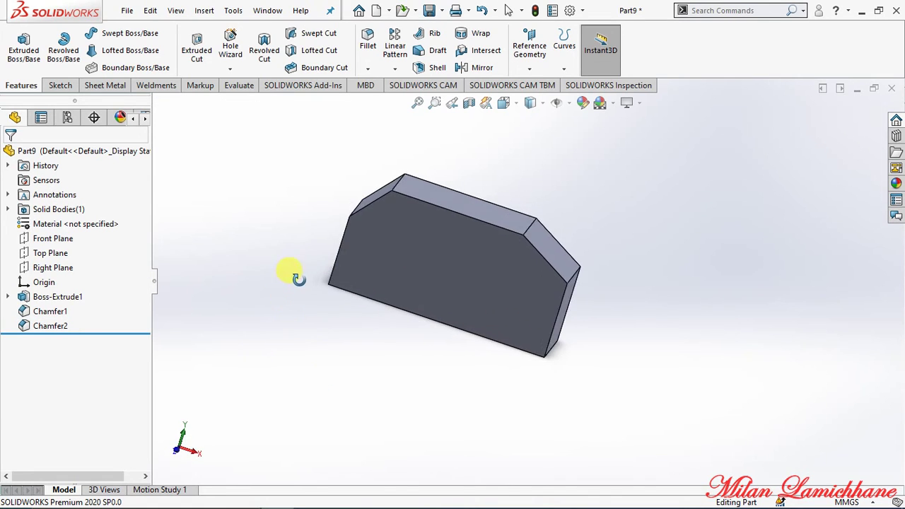
left_click(368, 69)
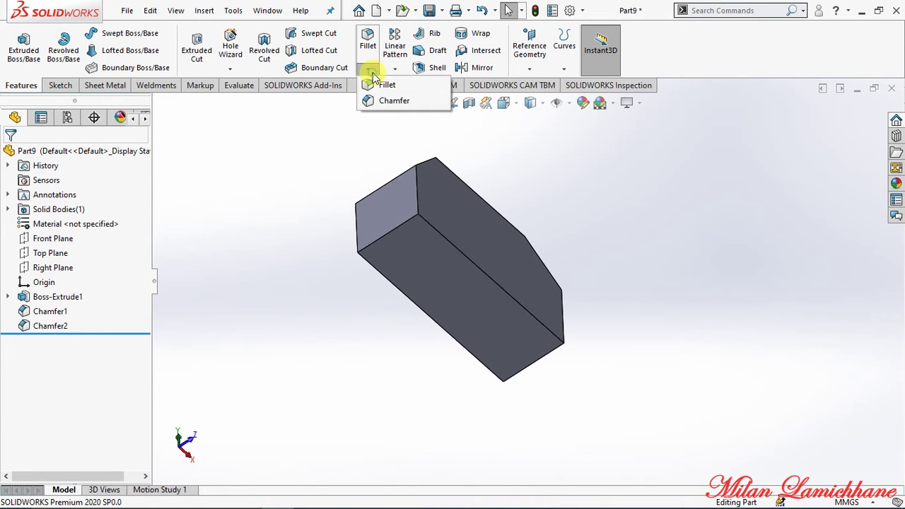
left_click(373, 97)
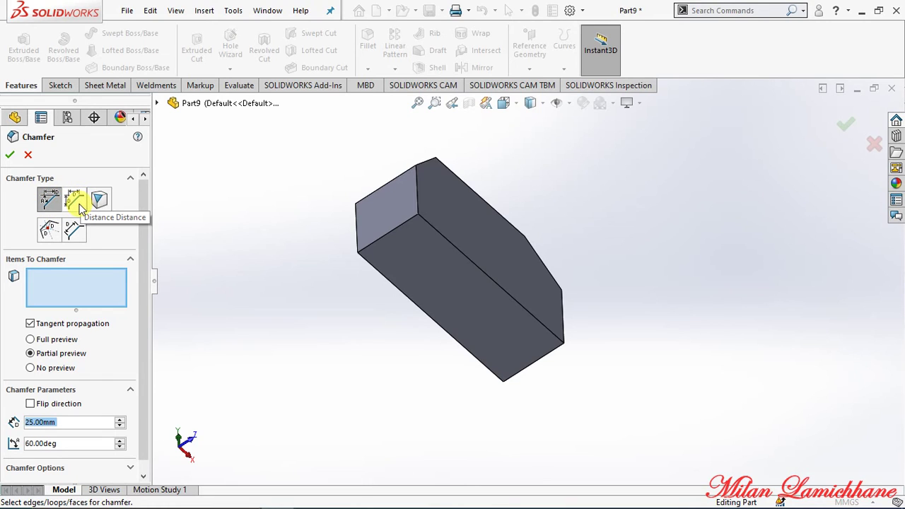
- Set a Face Face chamfer between the block's top face and front face
left_click(76, 239)
middle_click_drag(277, 276, 308, 241)
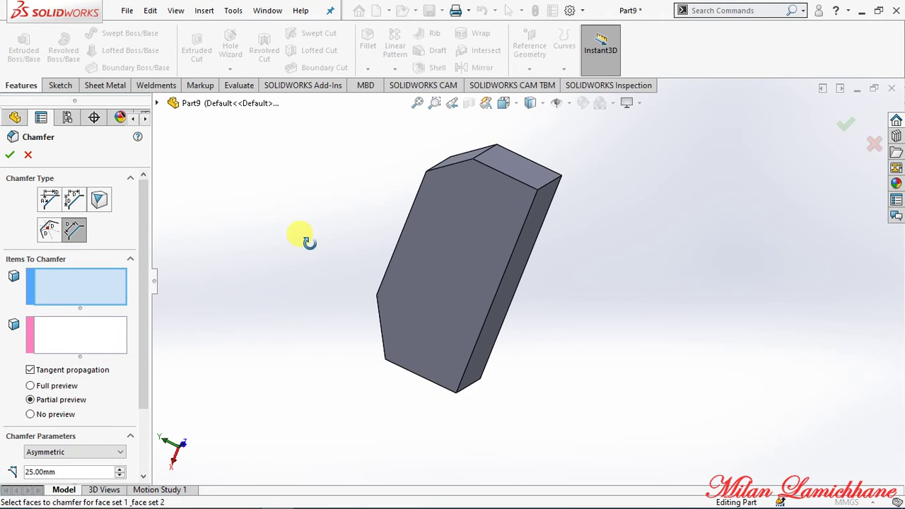
middle_click_drag(623, 283, 561, 293)
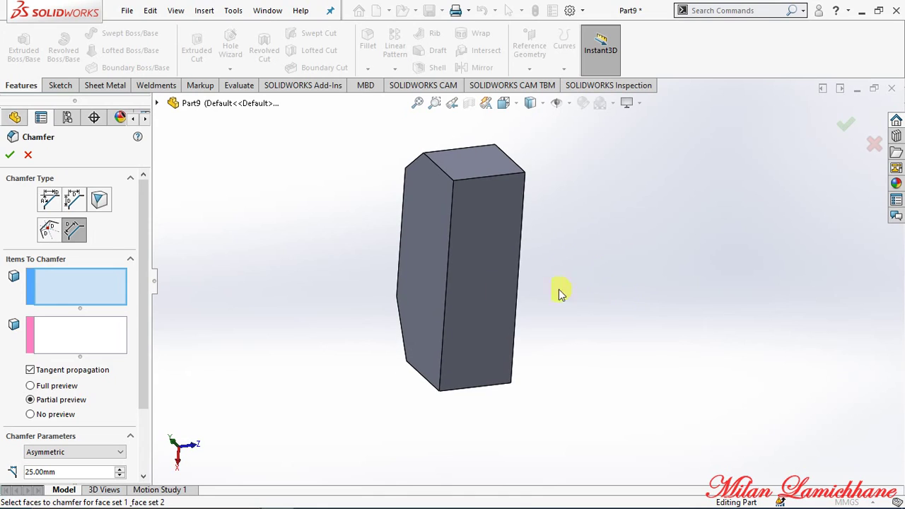
left_click(489, 152)
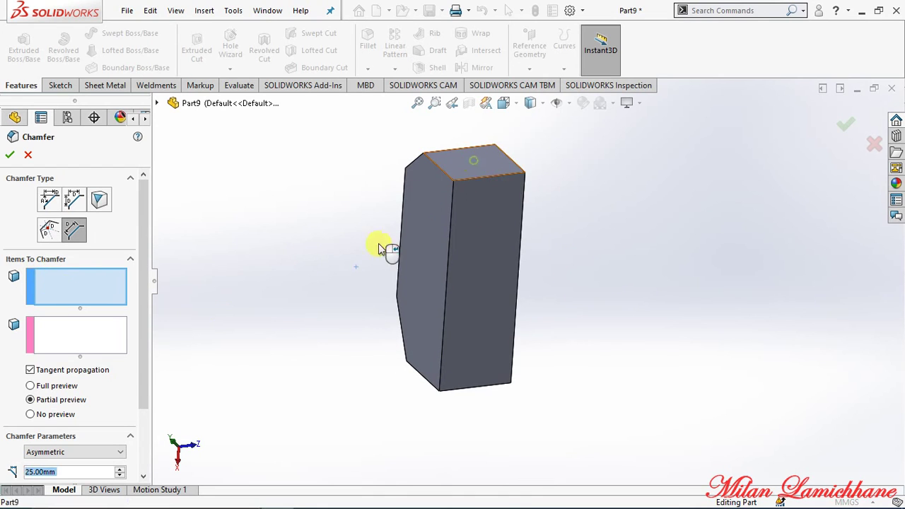
left_click(79, 346)
left_click(477, 269)
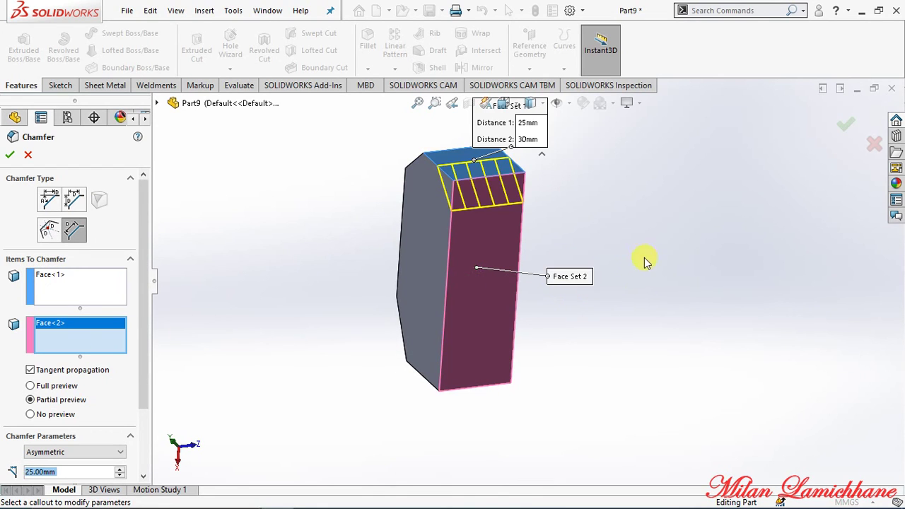
middle_click_drag(642, 259, 544, 283)
- Apply the face-to-face chamfer as Chamfer3 and orbit to the block's bottom face
left_click(10, 155)
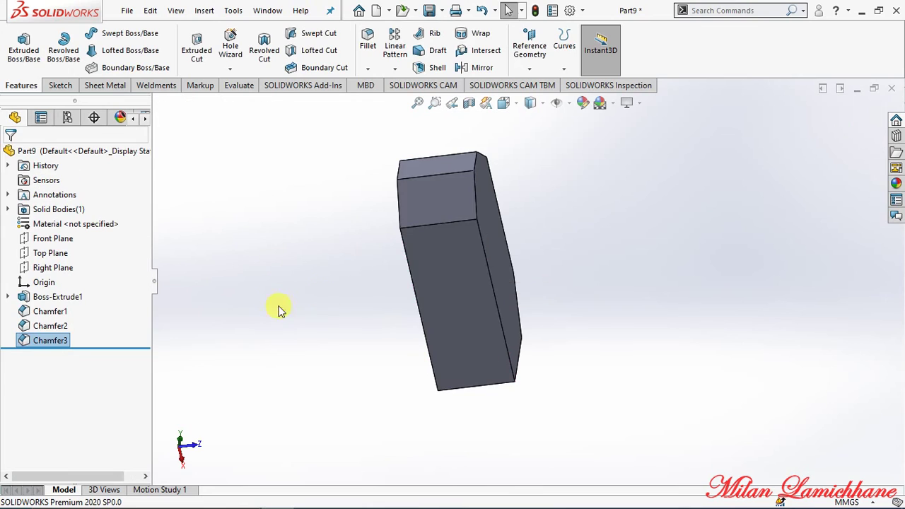
middle_click_drag(296, 263, 324, 238)
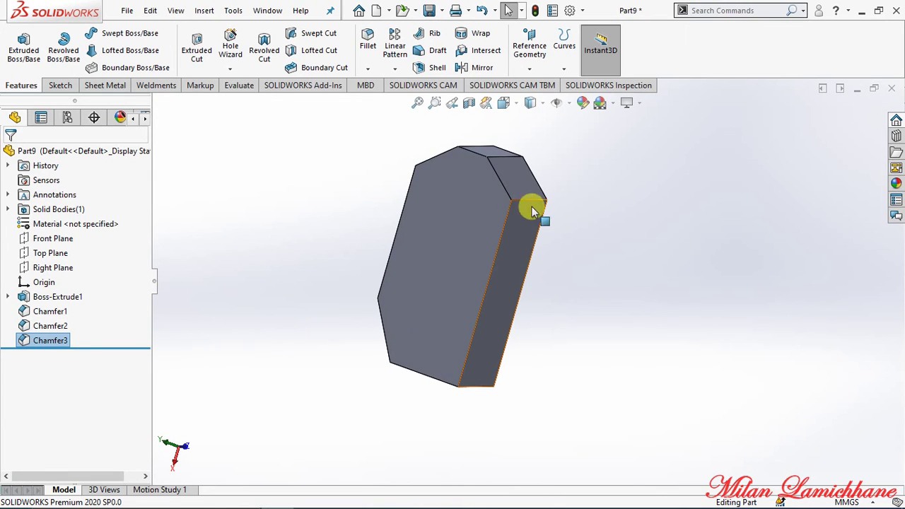
middle_click_drag(565, 311, 550, 204)
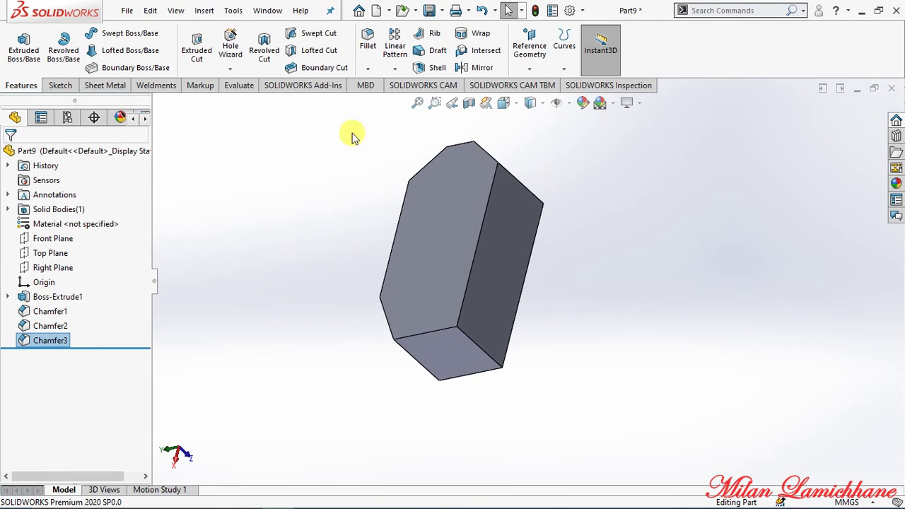
- Preview an Offset Face chamfer on a bottom edge at 25 mm by 30 mm
left_click(368, 69)
left_click(379, 98)
left_click(49, 230)
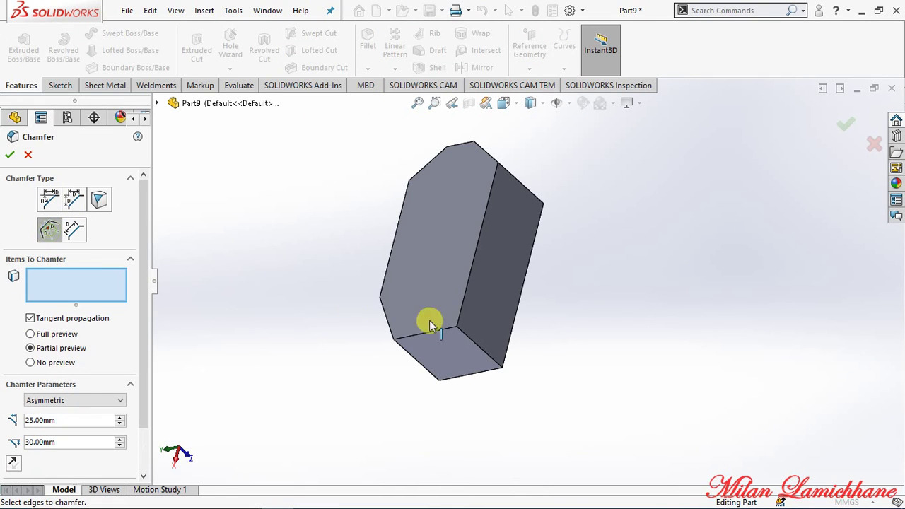
mouse_move(429, 321)
middle_mouse_down()
mouse_move(249, 262)
mouse_move(242, 219)
mouse_move(223, 226)
middle_mouse_up()
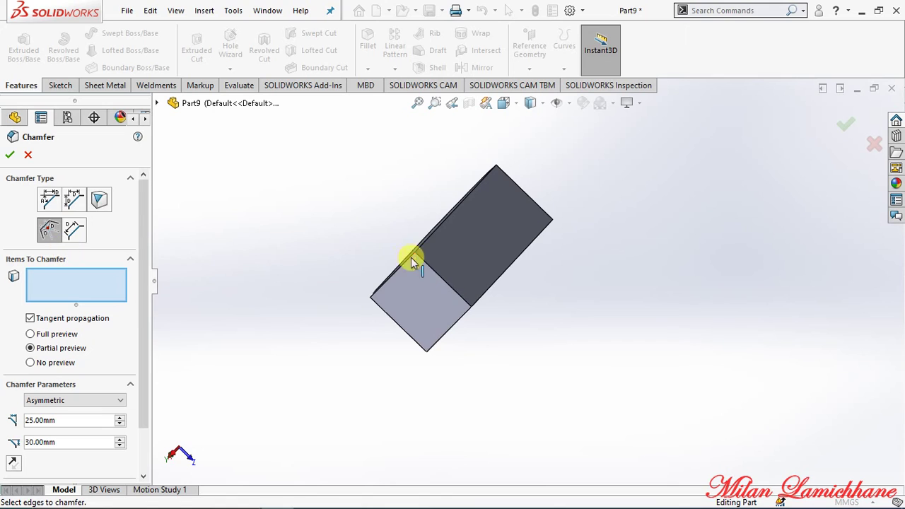
left_click(445, 284)
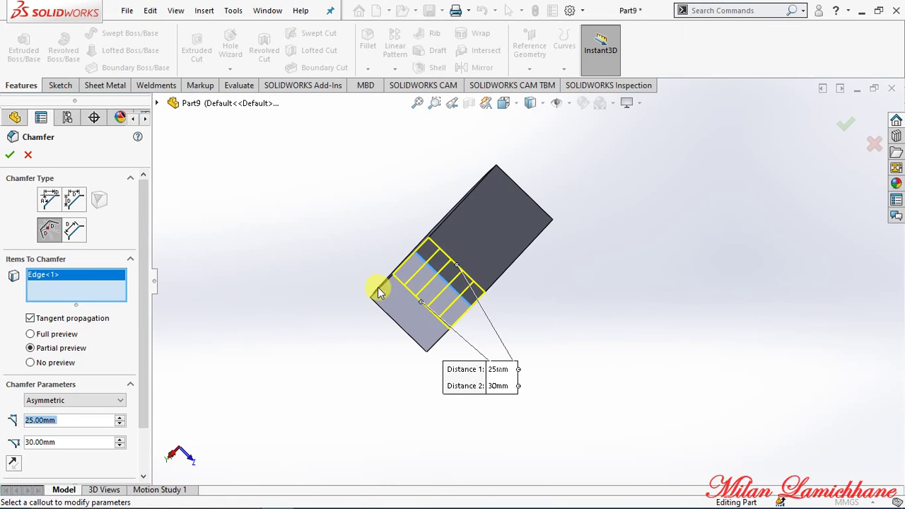
middle_click_drag(273, 294, 165, 332)
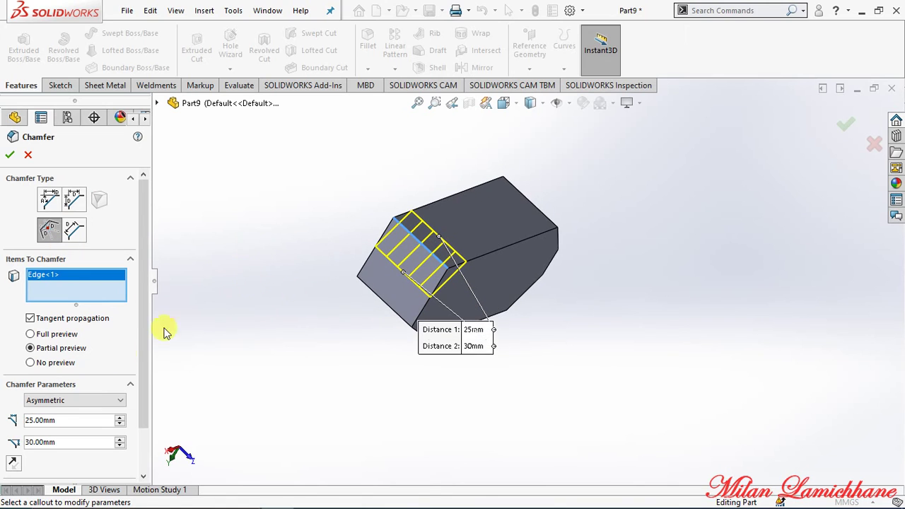
- Give the offset-face chamfer asymmetric distances of 35 mm and 25 mm and apply it as Chamfer4
left_click(63, 401)
left_click(57, 417)
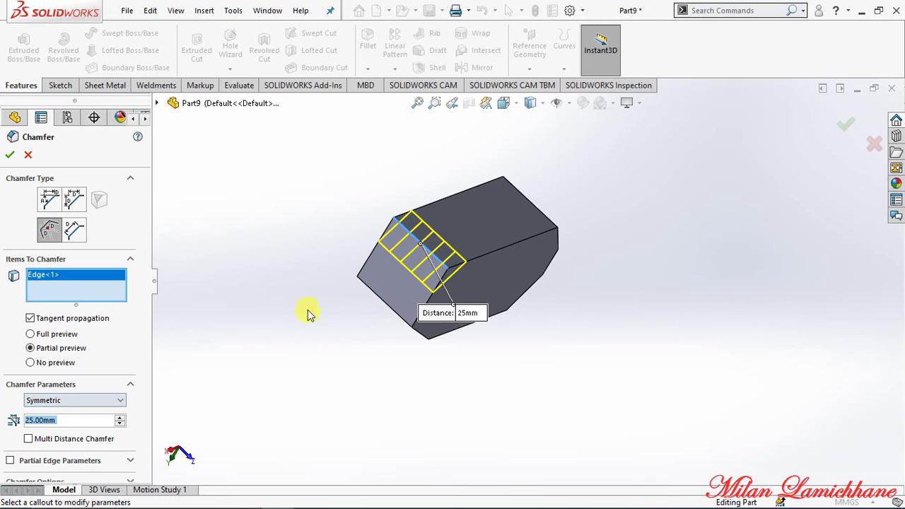
left_click(65, 400)
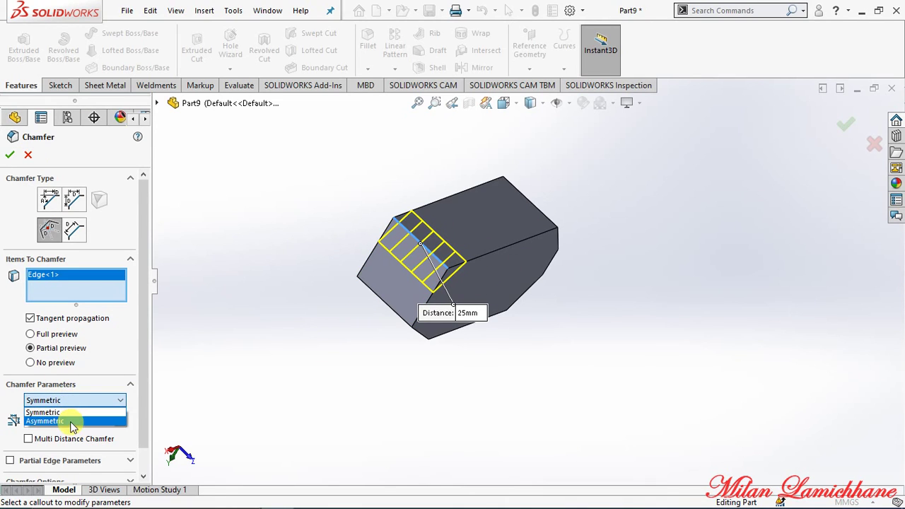
left_click(68, 413)
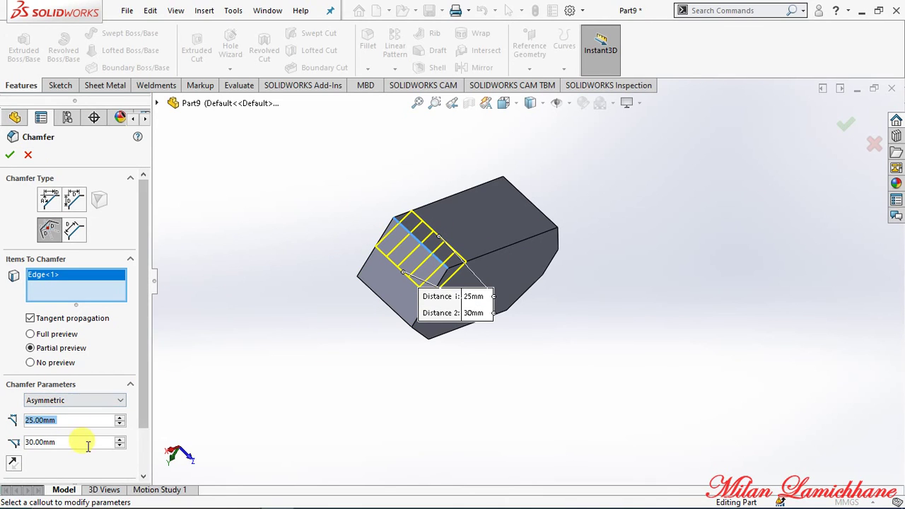
left_click(76, 442)
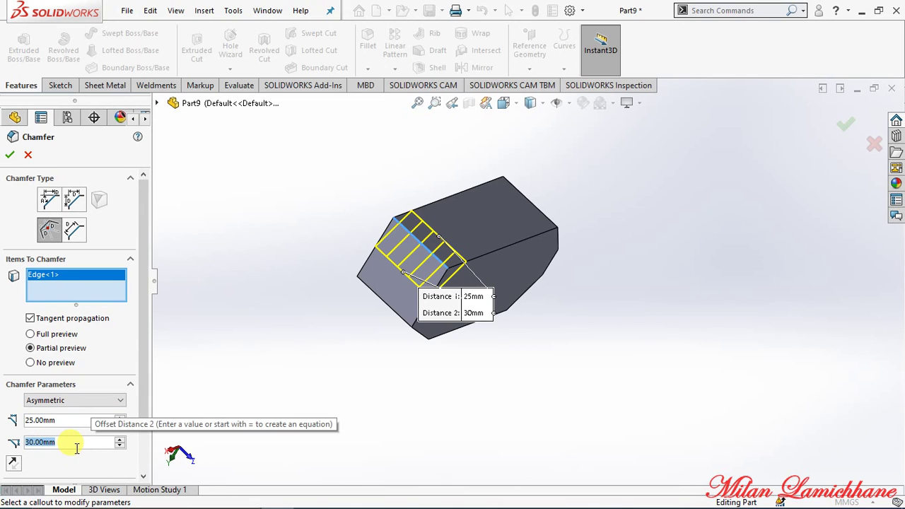
type("25")
key("Return")
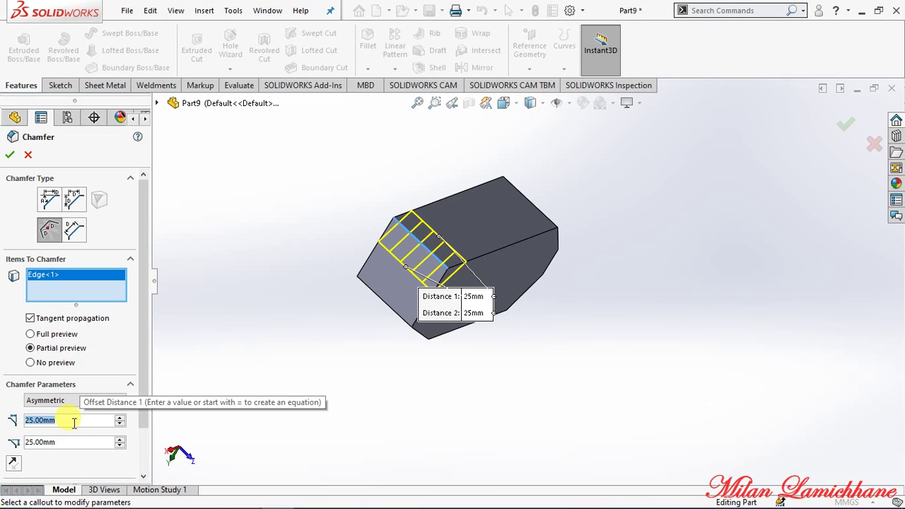
type("35")
key("Return")
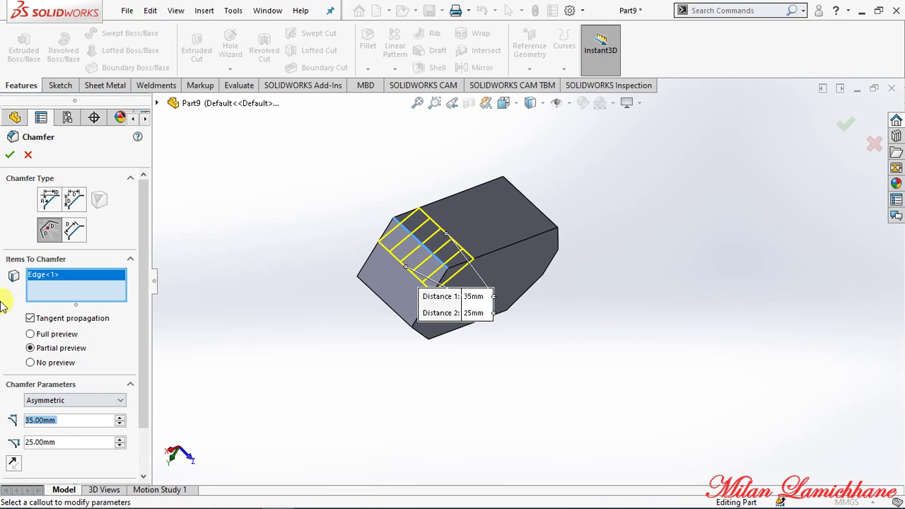
left_click(10, 157)
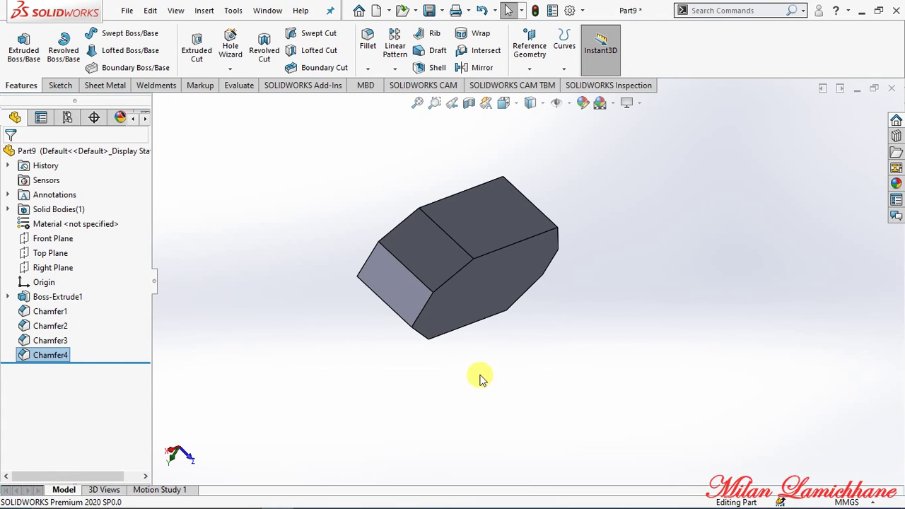